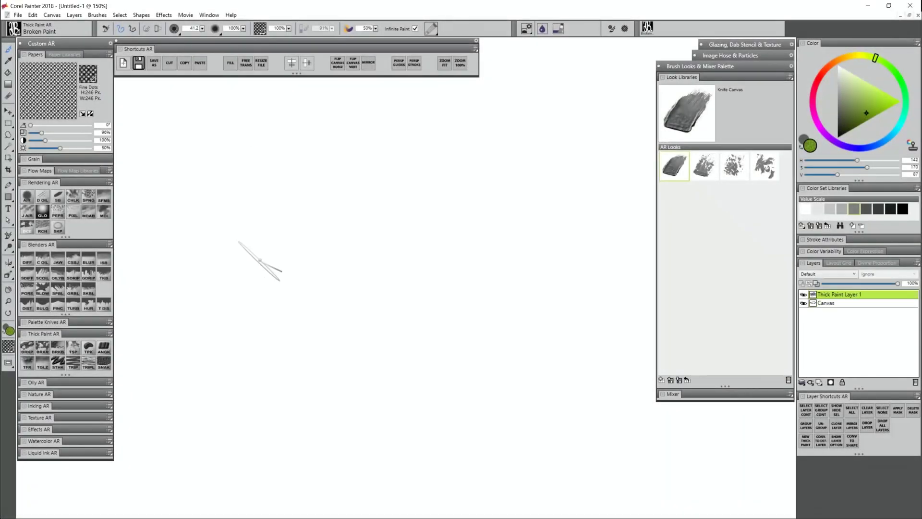
Step: Paint a green Thick Paint AR Broken Paint test stroke, then apply another AR look
{"action": "mouse_move", "coordinate": [257, 259]}
{"action": "left_mouse_down"}
{"action": "mouse_move", "coordinate": [284, 264]}
{"action": "mouse_move", "coordinate": [355, 185]}
{"action": "left_mouse_up"}
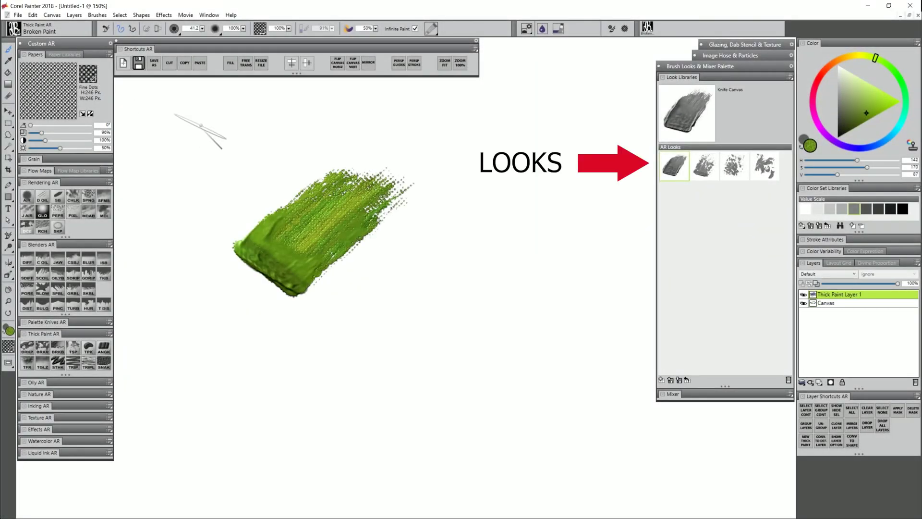
{"action": "left_click", "coordinate": [704, 166]}
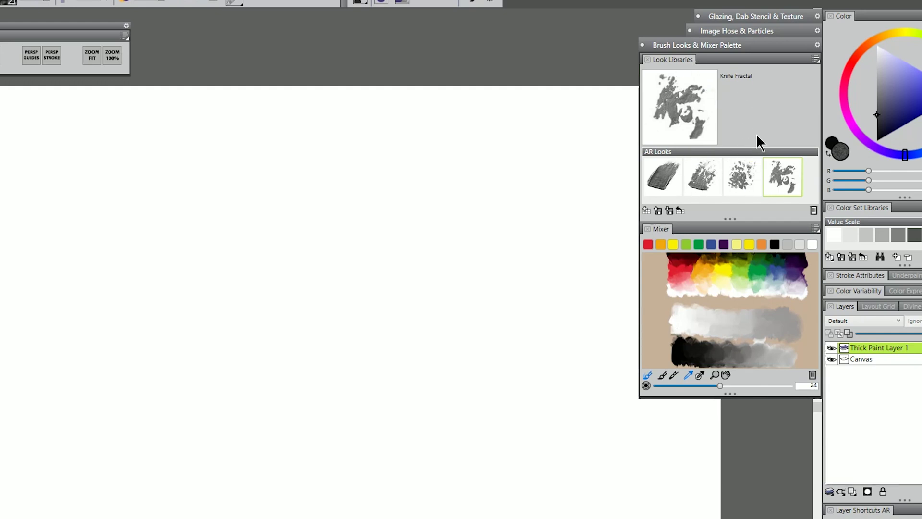
Step: Select Knife Canvas and open its EditLook file in Notepad, accepting the warning
{"action": "left_click", "coordinate": [662, 181]}
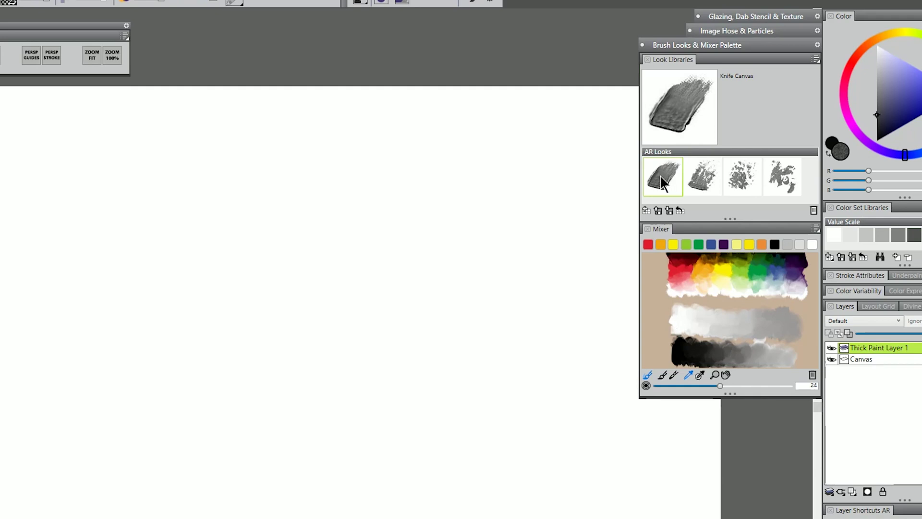
{"action": "left_click", "coordinate": [814, 57]}
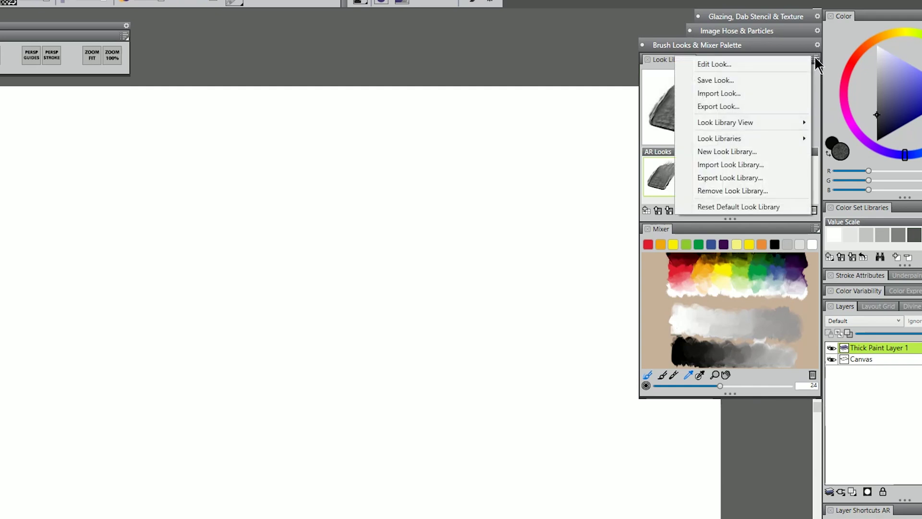
{"action": "left_click", "coordinate": [726, 63]}
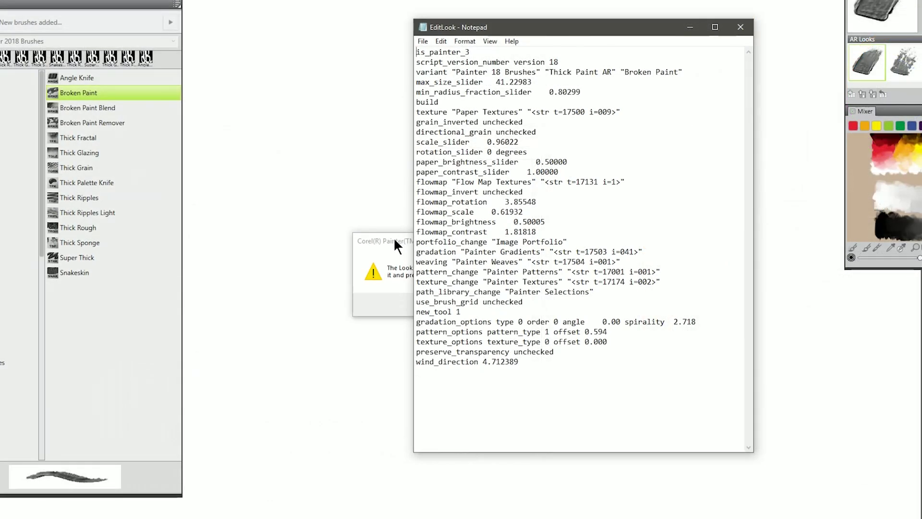
{"action": "left_click", "coordinate": [394, 240]}
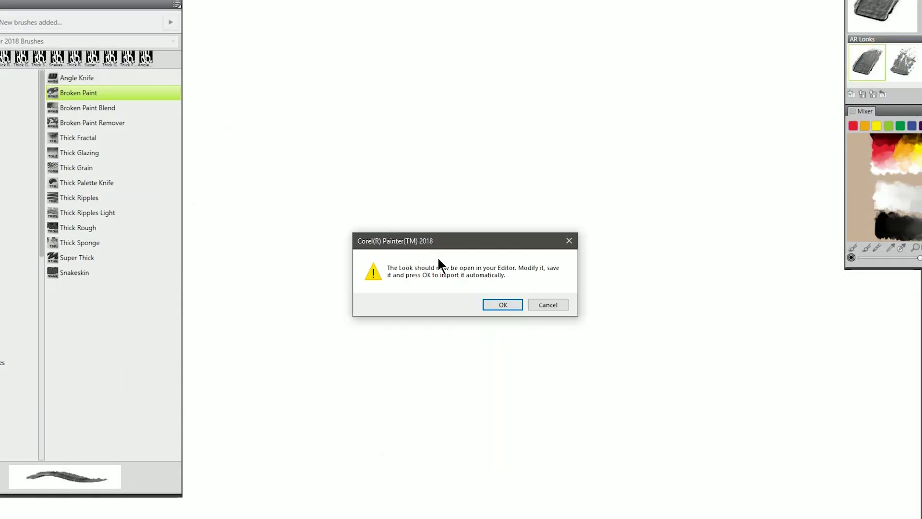
{"action": "left_click", "coordinate": [499, 305]}
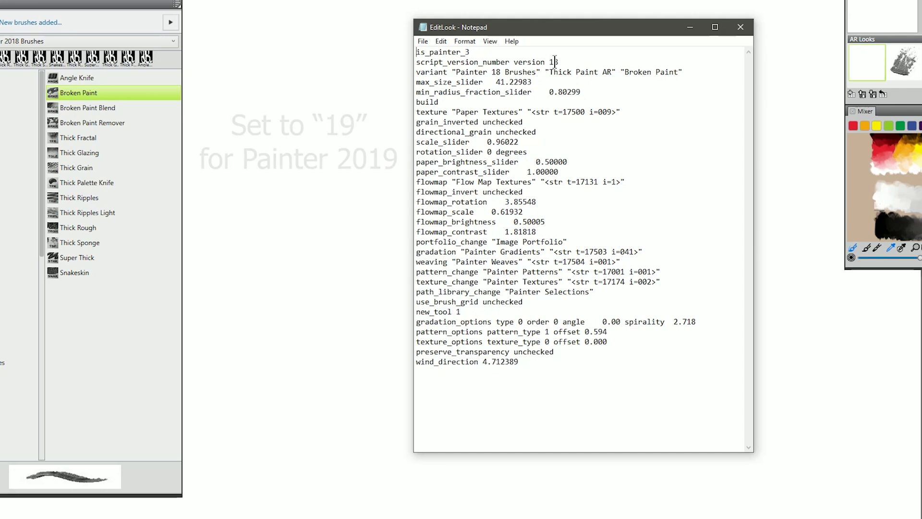
{"action": "left_click", "coordinate": [556, 62]}
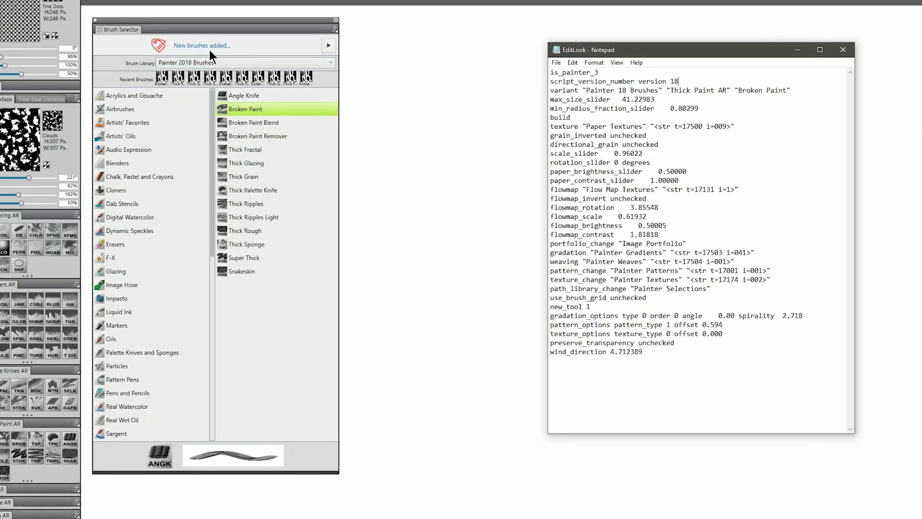
Step: Confirm Broken Paint is in Thick Paint AR, then select the look's texture reference
{"action": "left_click", "coordinate": [197, 62]}
{"action": "left_click_drag", "start_coordinate": [214, 148], "coordinate": [214, 328]}
{"action": "left_click", "coordinate": [128, 379]}
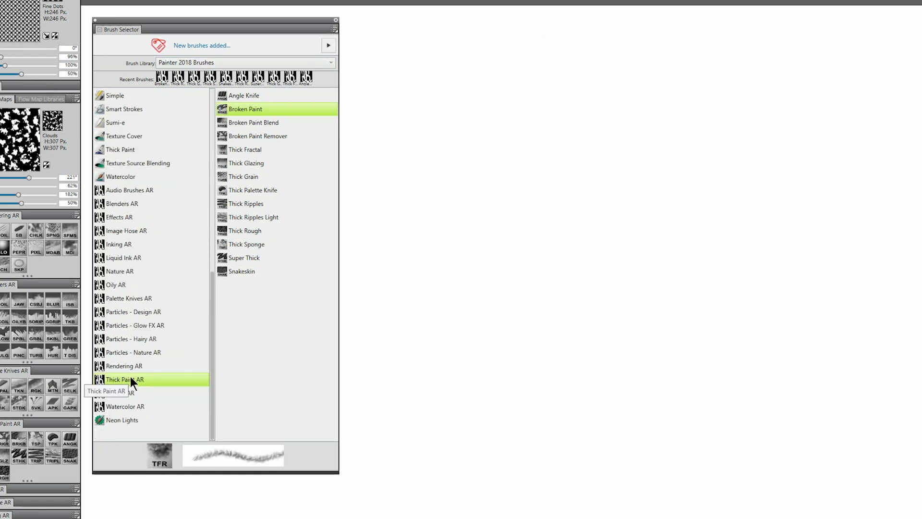
{"action": "key", "text": "alt+Tab"}
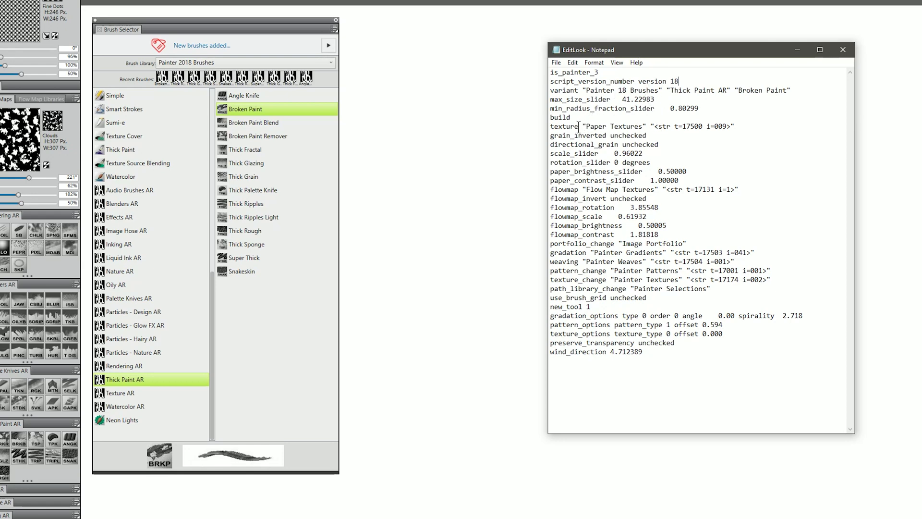
{"action": "left_click_drag", "start_coordinate": [579, 126], "coordinate": [728, 129]}
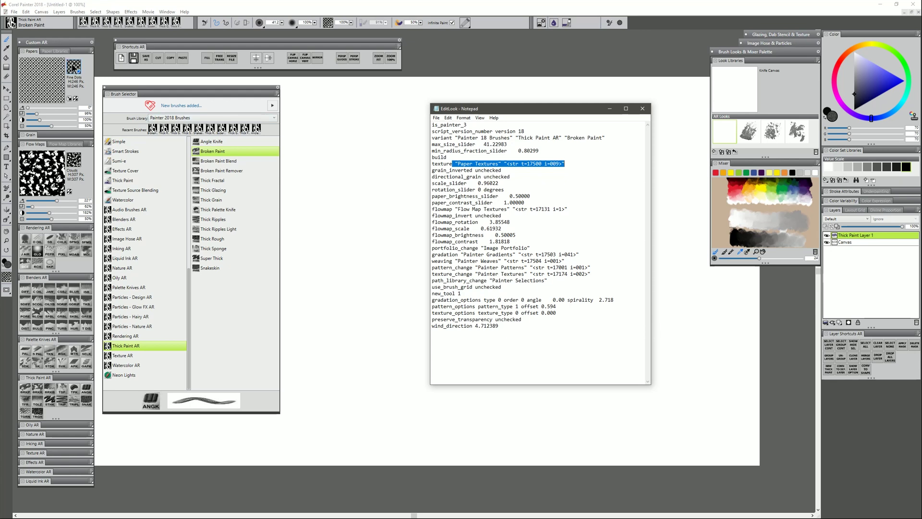
Step: Check the Paper Textures list, then save the edited Knife Canvas look file
{"action": "left_click", "coordinate": [74, 67]}
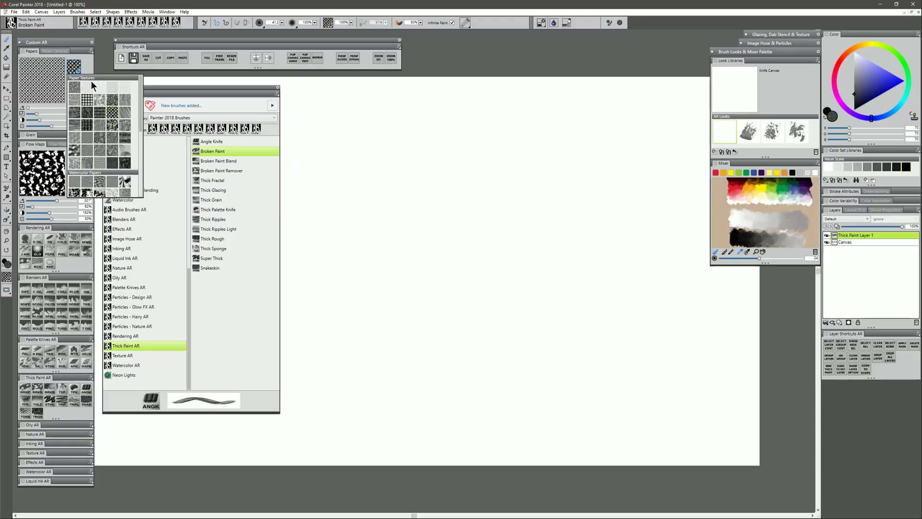
{"action": "key", "text": "alt+Tab"}
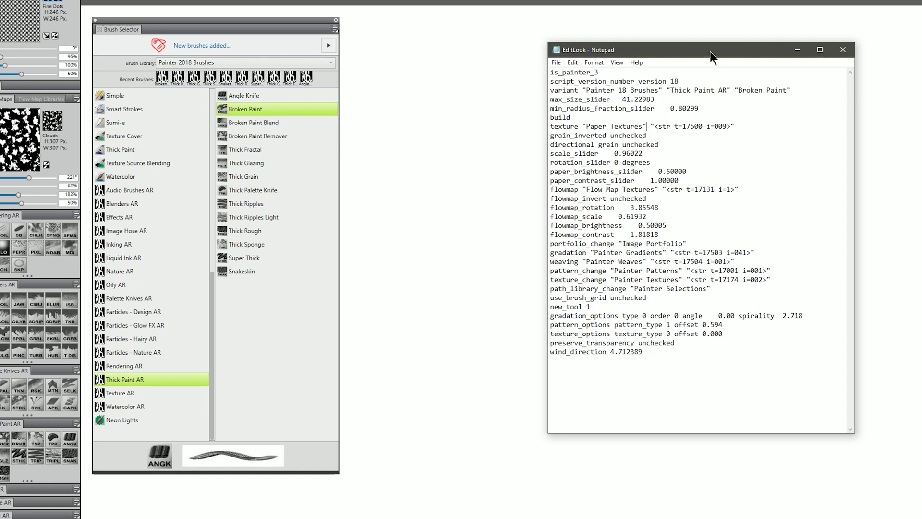
{"action": "left_click", "coordinate": [556, 64]}
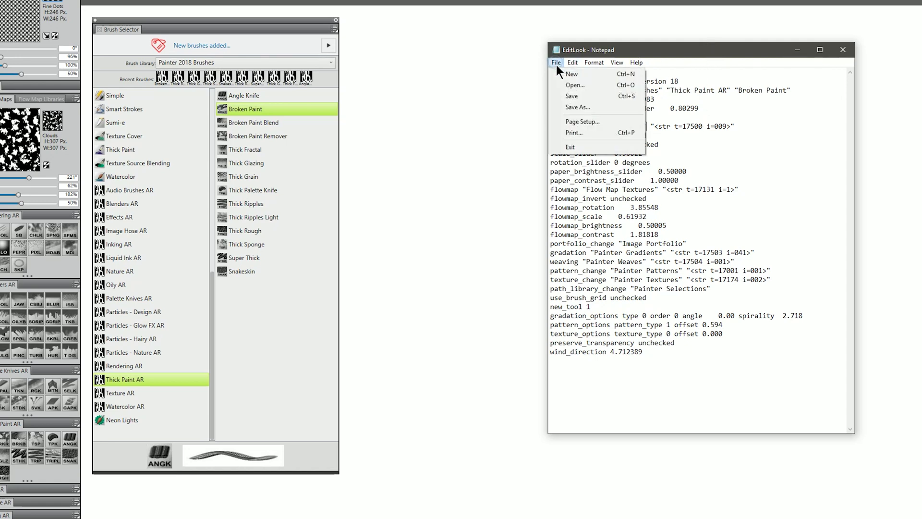
{"action": "left_click", "coordinate": [575, 96]}
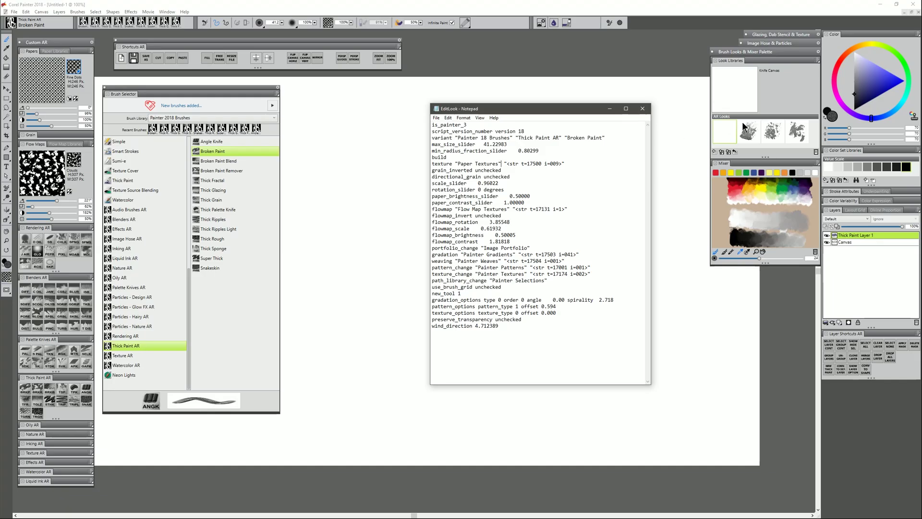
Step: Close Notepad and set a custom icon on the first look, Knife Canvas
{"action": "left_click", "coordinate": [842, 50]}
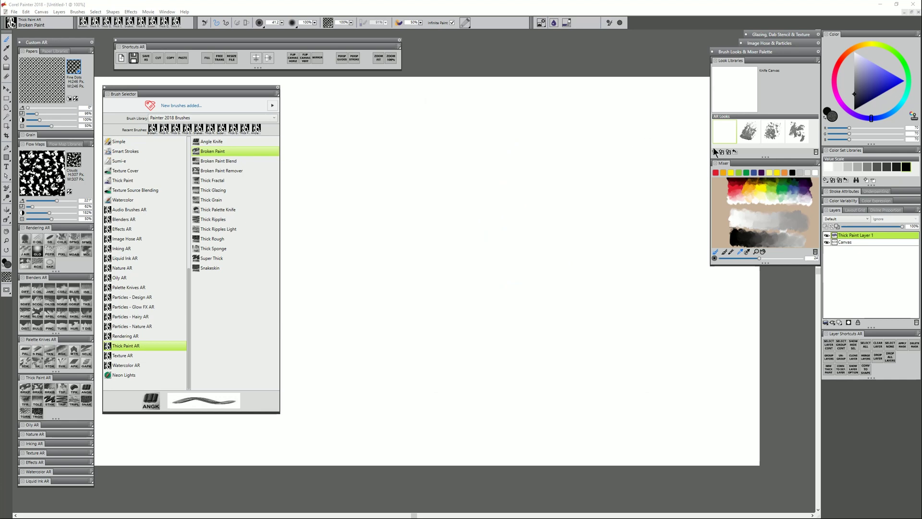
{"action": "right_click", "coordinate": [726, 126]}
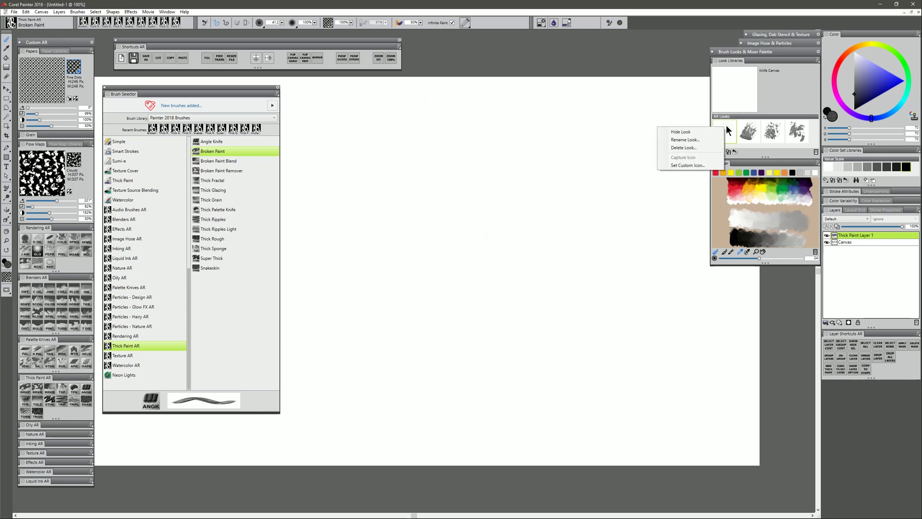
{"action": "left_click", "coordinate": [693, 165]}
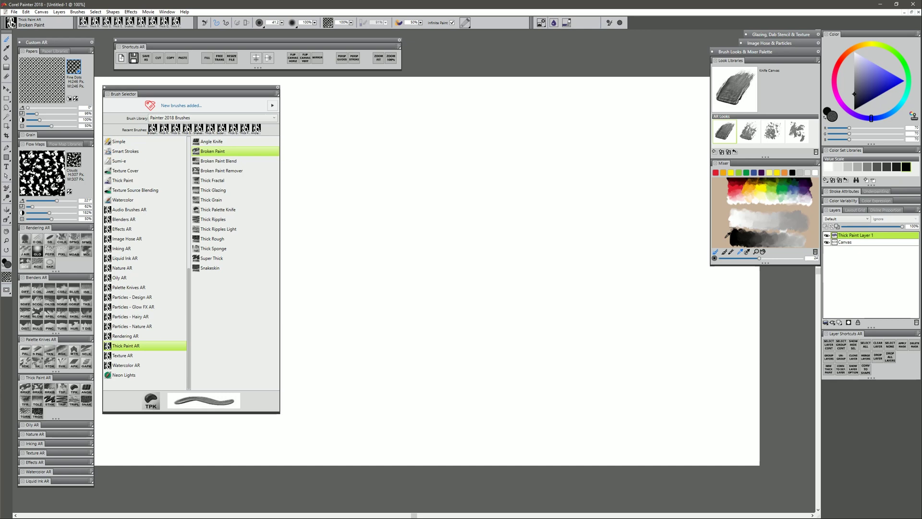
Step: Open Knife Fractal's EditLook file and select its 'Organismal Textures' 'Polypay Wool' texture reference
{"action": "left_click", "coordinate": [798, 131]}
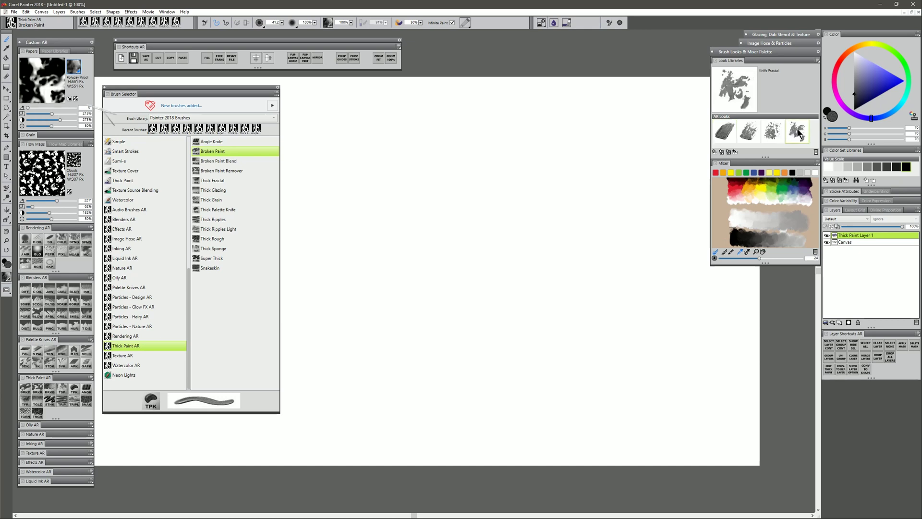
{"action": "left_click", "coordinate": [817, 60]}
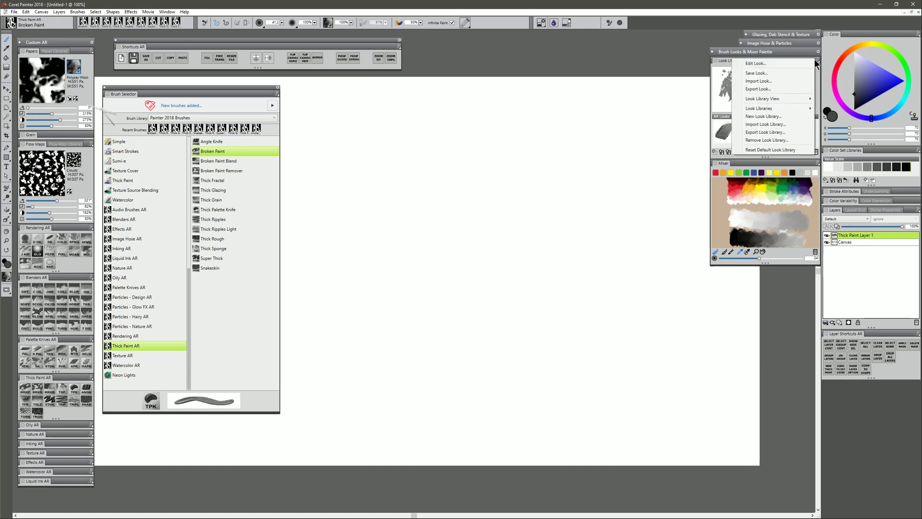
{"action": "left_click", "coordinate": [778, 62]}
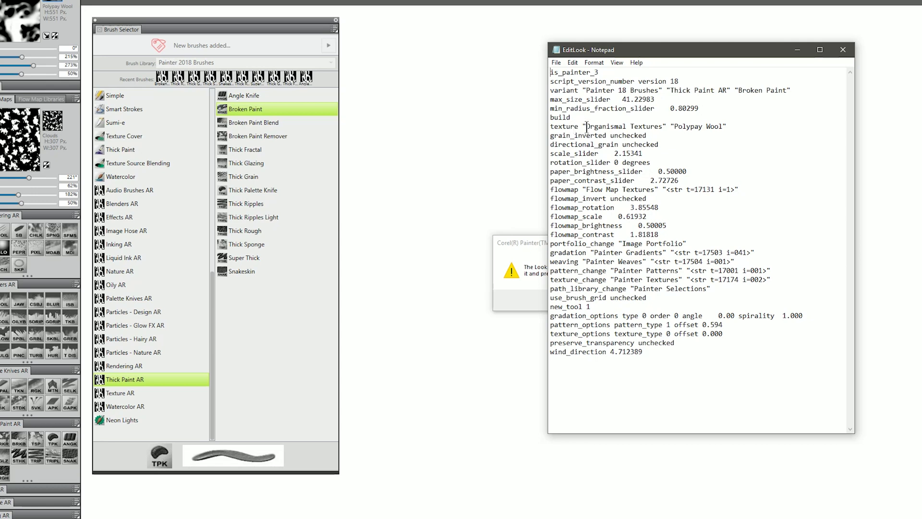
{"action": "left_click_drag", "start_coordinate": [587, 126], "coordinate": [722, 127]}
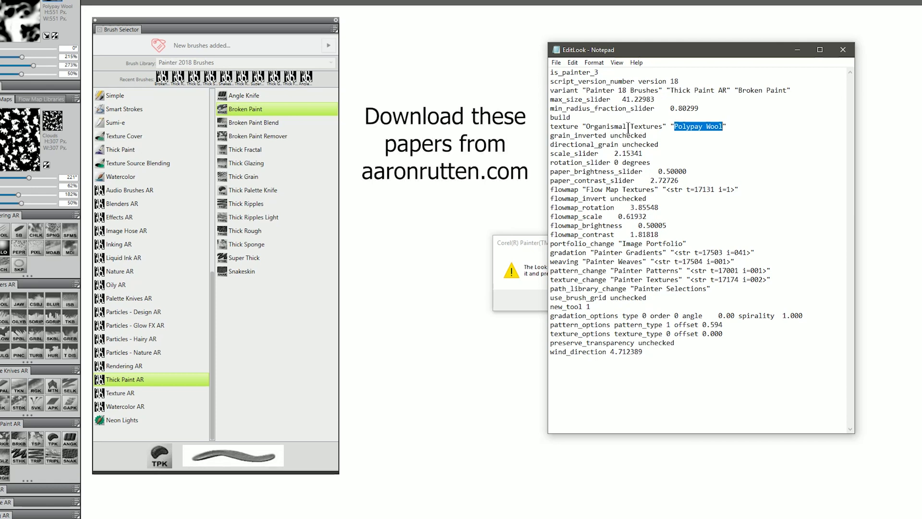
{"action": "left_click", "coordinate": [688, 128]}
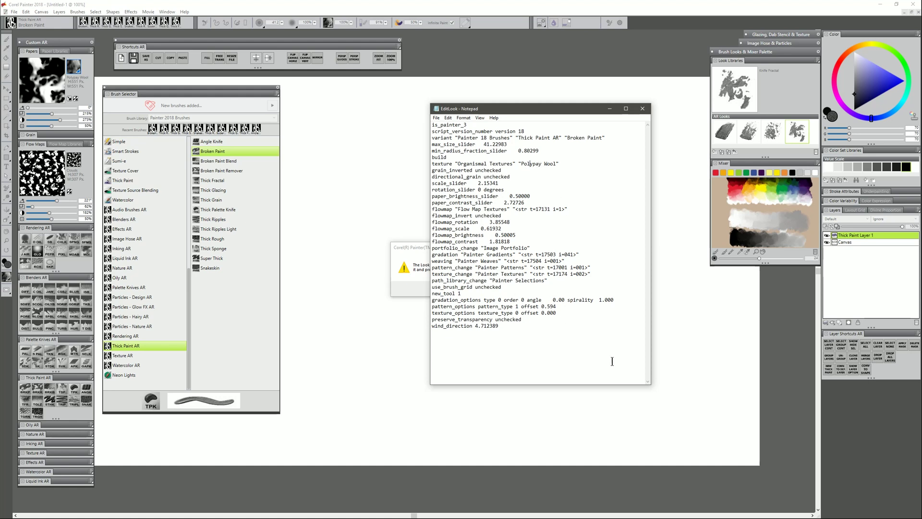
Step: Paint a Knife Fractal test stroke and reopen that look's file for editing
{"action": "key", "text": "alt+F4"}
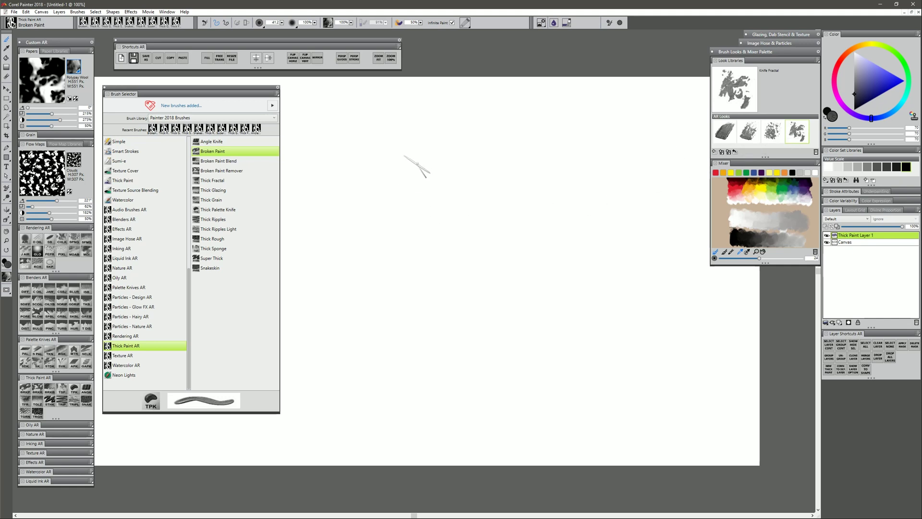
{"action": "mouse_move", "coordinate": [417, 166]}
{"action": "left_mouse_down"}
{"action": "mouse_move", "coordinate": [336, 271]}
{"action": "mouse_move", "coordinate": [411, 346]}
{"action": "mouse_move", "coordinate": [485, 259]}
{"action": "mouse_move", "coordinate": [524, 370]}
{"action": "left_mouse_up"}
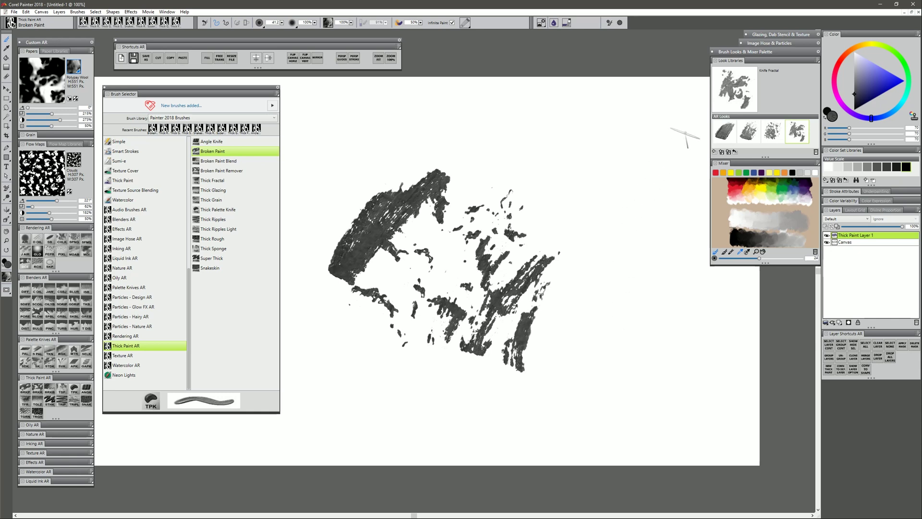
{"action": "left_click", "coordinate": [815, 59]}
{"action": "left_click", "coordinate": [777, 65]}
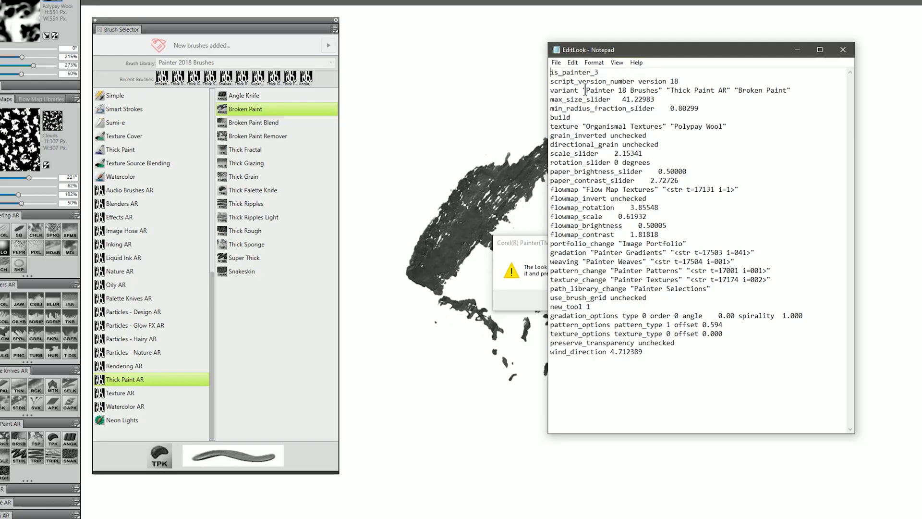
Step: Change the variant line's library from 'Painter 18 Brushes' to 'Painter 16 Brushes' and close
{"action": "left_click_drag", "start_coordinate": [458, 138], "coordinate": [478, 139]}
{"action": "left_click_drag", "start_coordinate": [615, 92], "coordinate": [659, 93]}
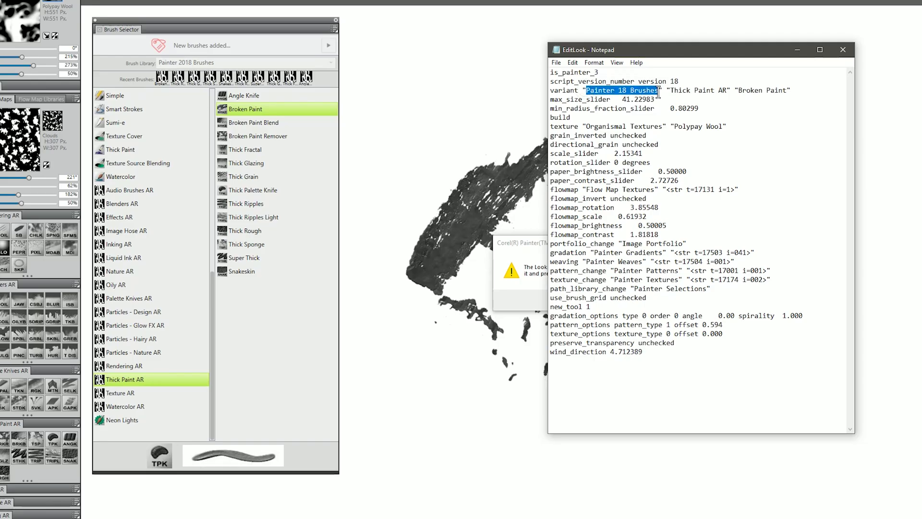
{"action": "left_click", "coordinate": [627, 90]}
{"action": "key", "text": "BackSpace"}
{"action": "type", "text": "6"}
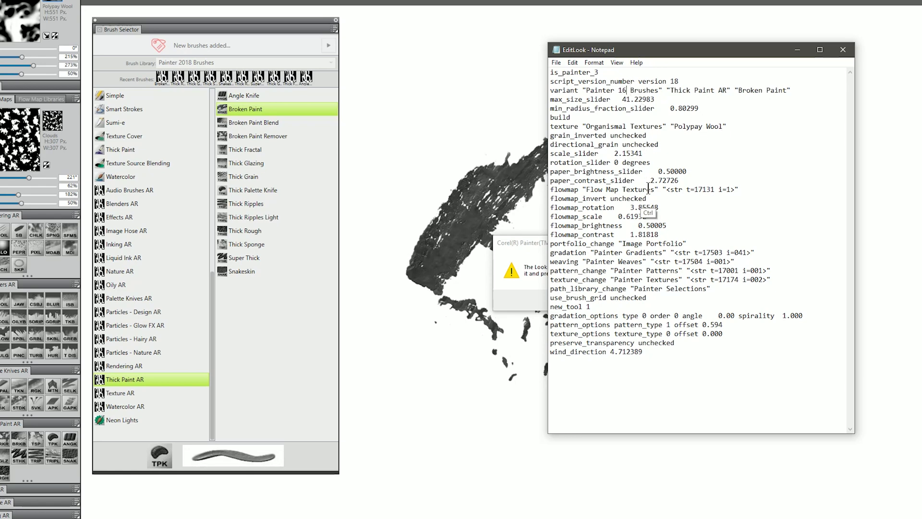
{"action": "left_click", "coordinate": [844, 50]}
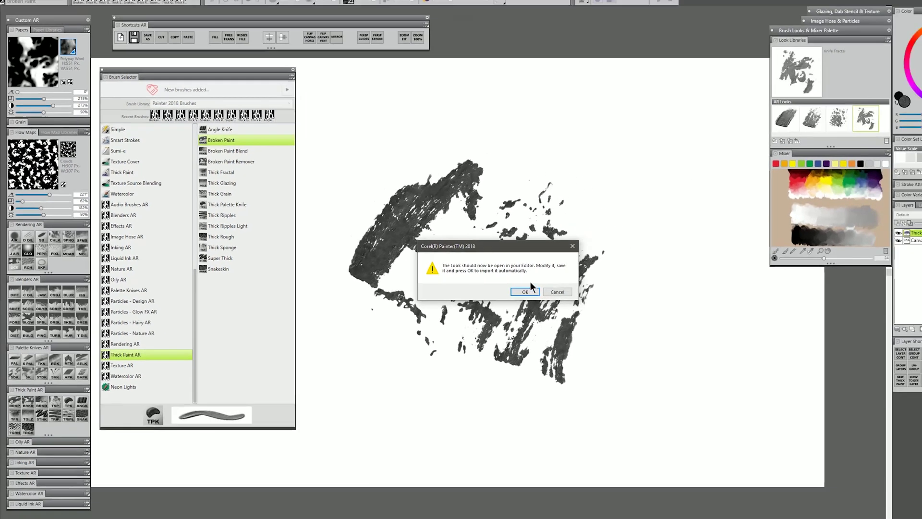
Step: Import the edited look, apply Knife Fractal, and stop the script when Broken Paint is missing
{"action": "left_click", "coordinate": [527, 291]}
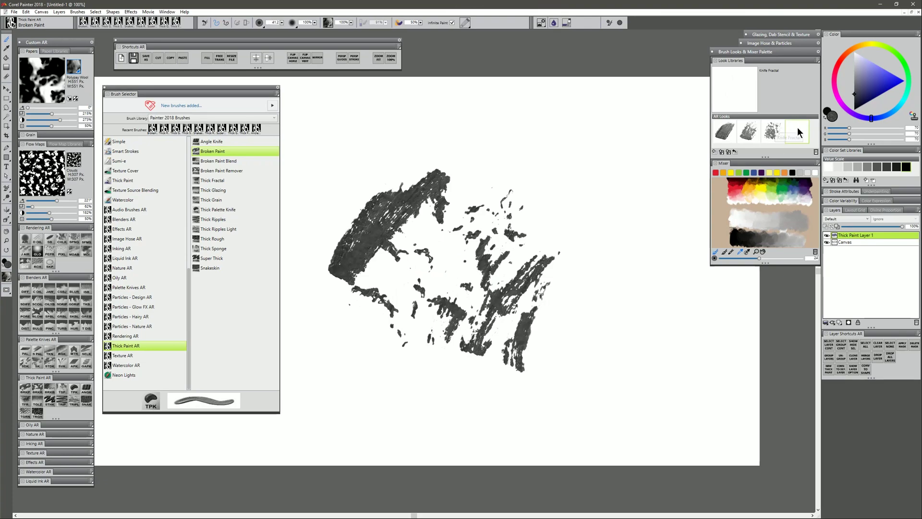
{"action": "left_click", "coordinate": [797, 130]}
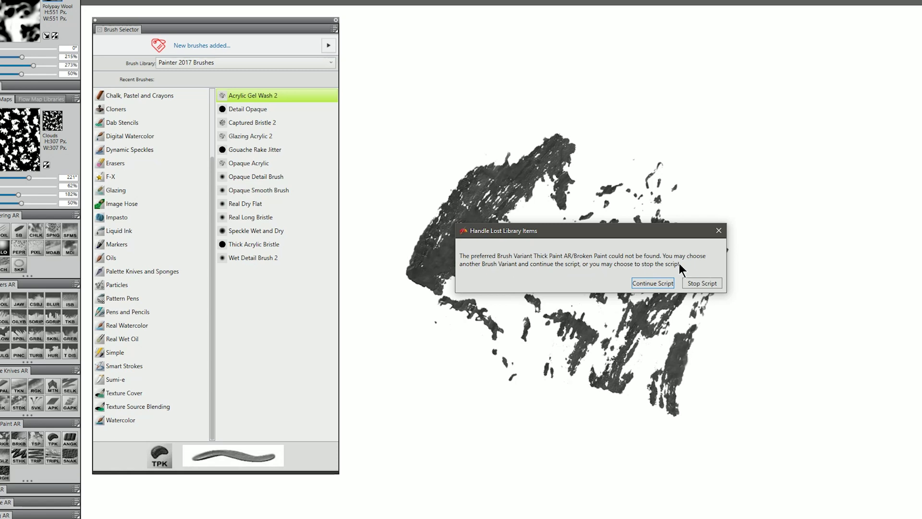
{"action": "left_click", "coordinate": [700, 283]}
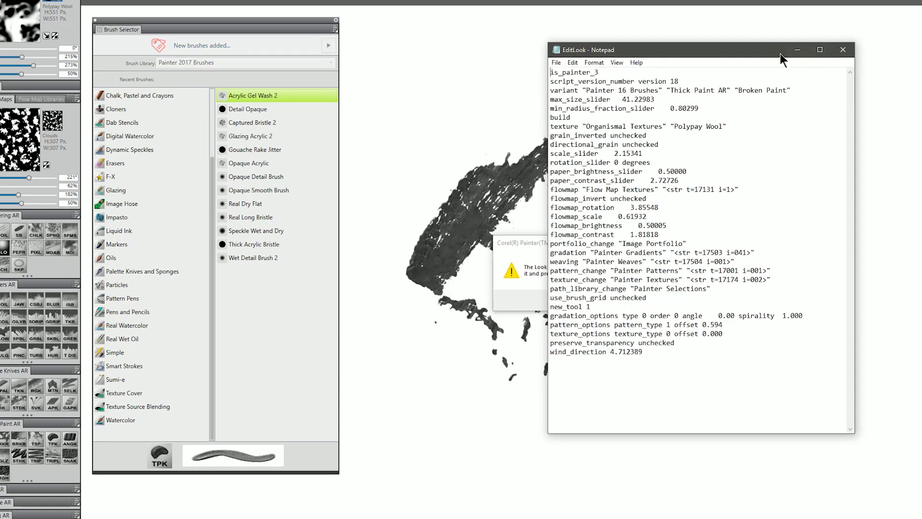
Step: Change the variant's library back from 'Painter 16' to 'Painter 18 Brushes'
{"action": "left_click", "coordinate": [627, 90]}
{"action": "key", "text": "BackSpace"}
{"action": "type", "text": "8"}
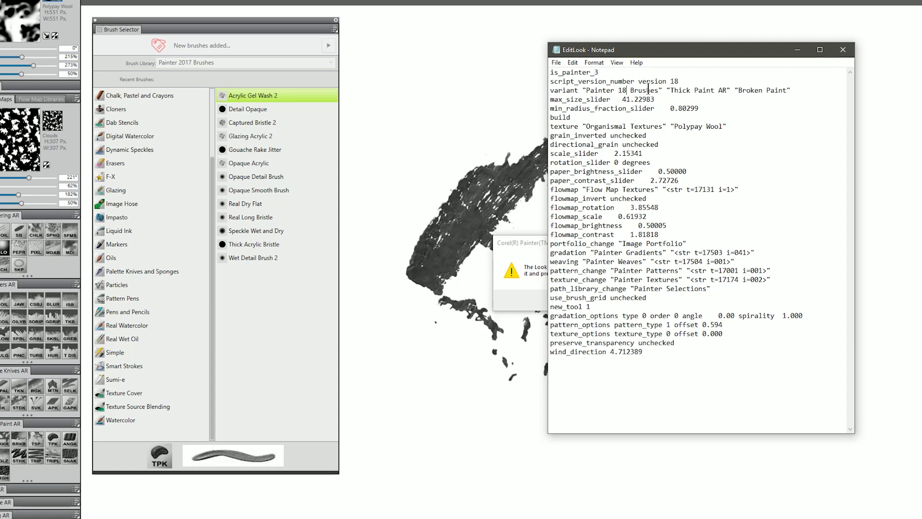